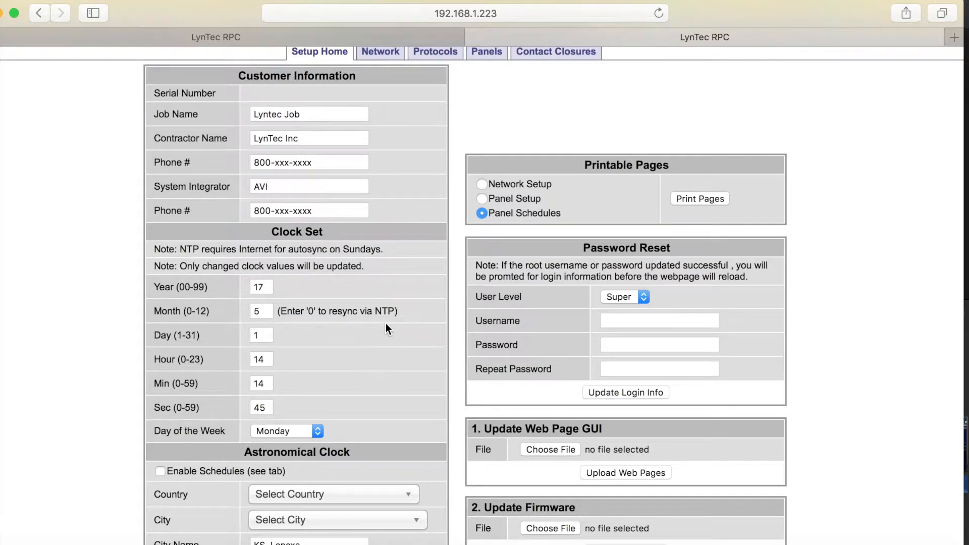
Enable schedules for the astronomical clock and set its country to United States
scroll(385, 326, down, 5)
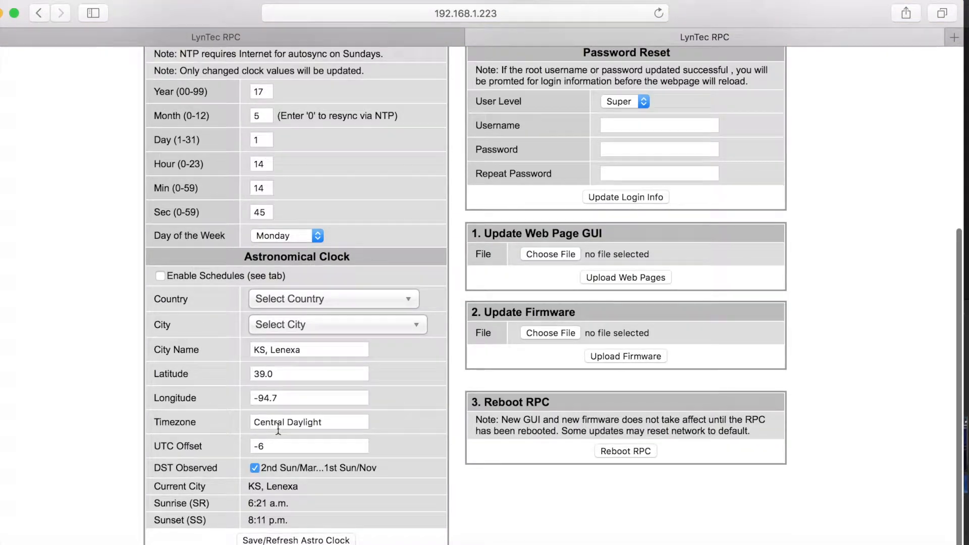
click(159, 275)
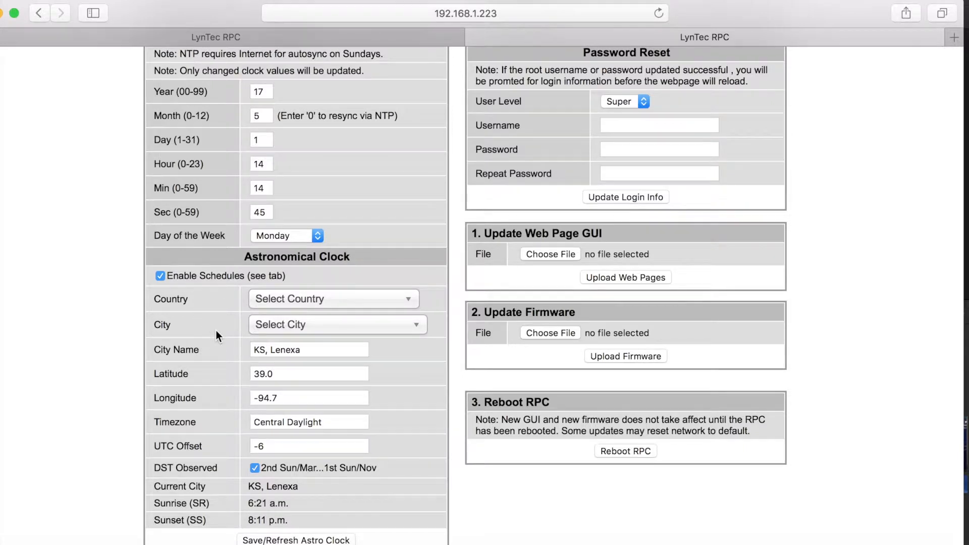
click(410, 304)
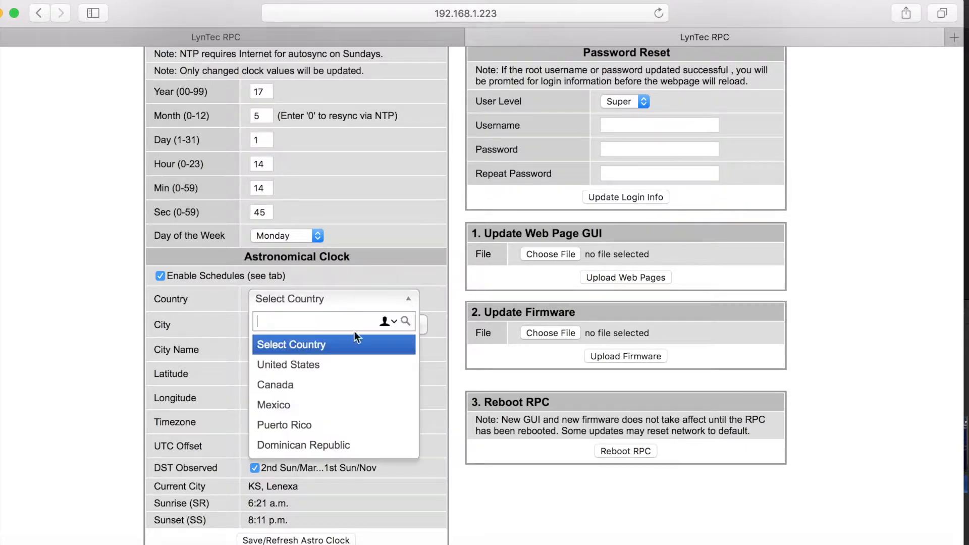
click(314, 370)
Set the astronomical clock's city to MO, Kansas City and save the clock settings
click(422, 326)
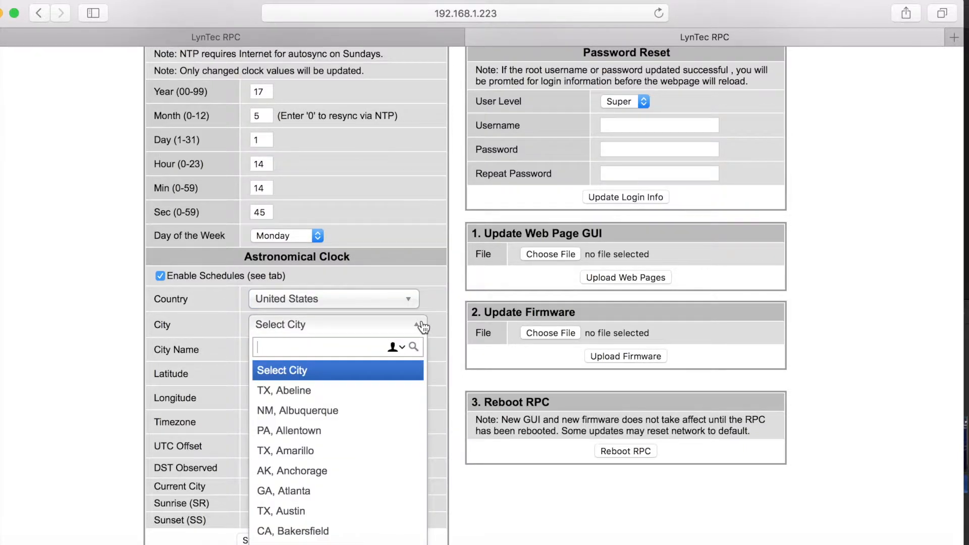
scroll(335, 469, down, 10)
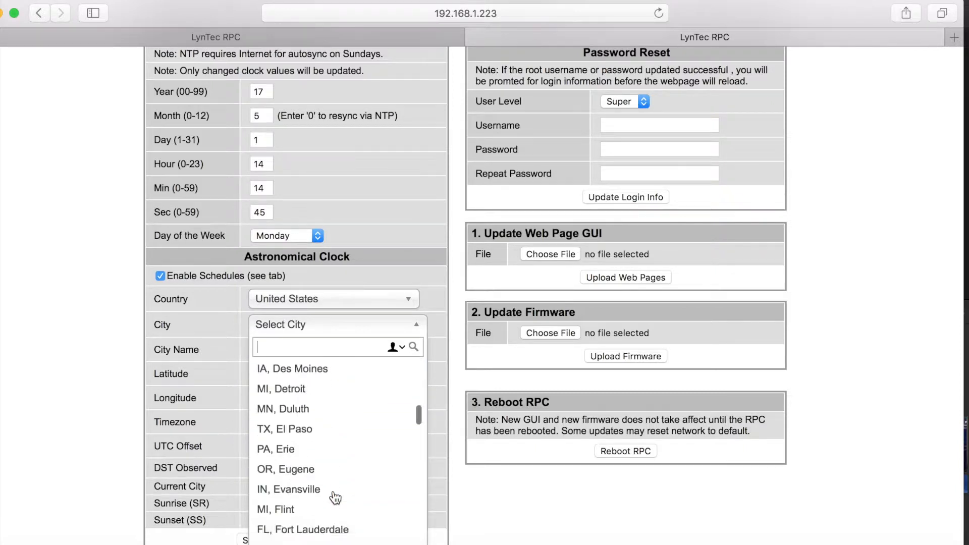
scroll(335, 498, down, 1)
scroll(335, 498, up, 1)
scroll(335, 497, down, 6)
click(335, 498)
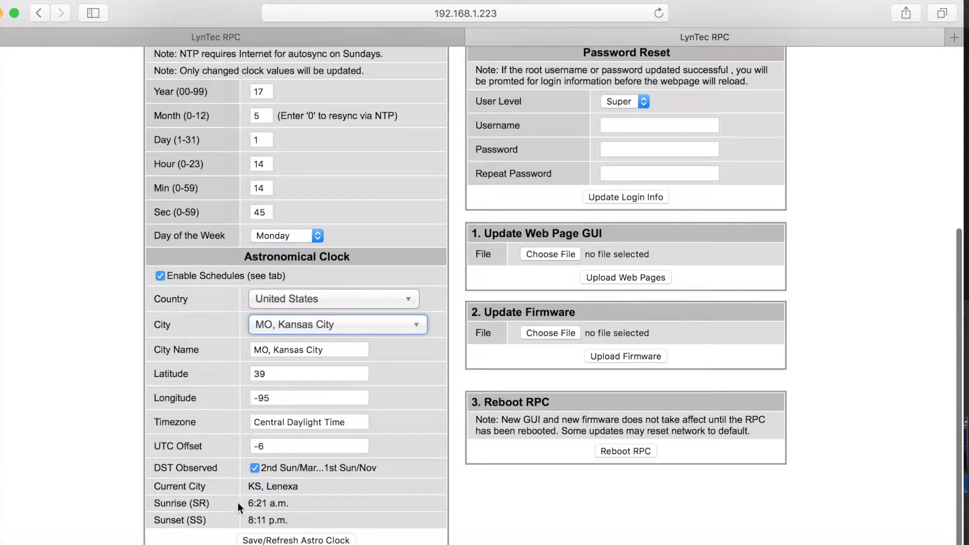
click(266, 538)
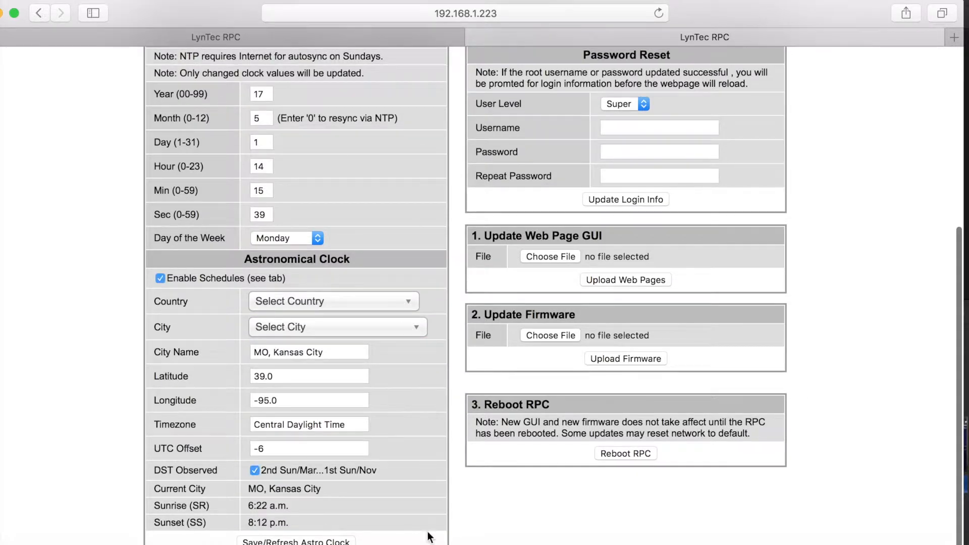
Review the password reset, update and reboot sections, as well as the network, master/remotes IP and email alert settings
scroll(422, 456, up, 5)
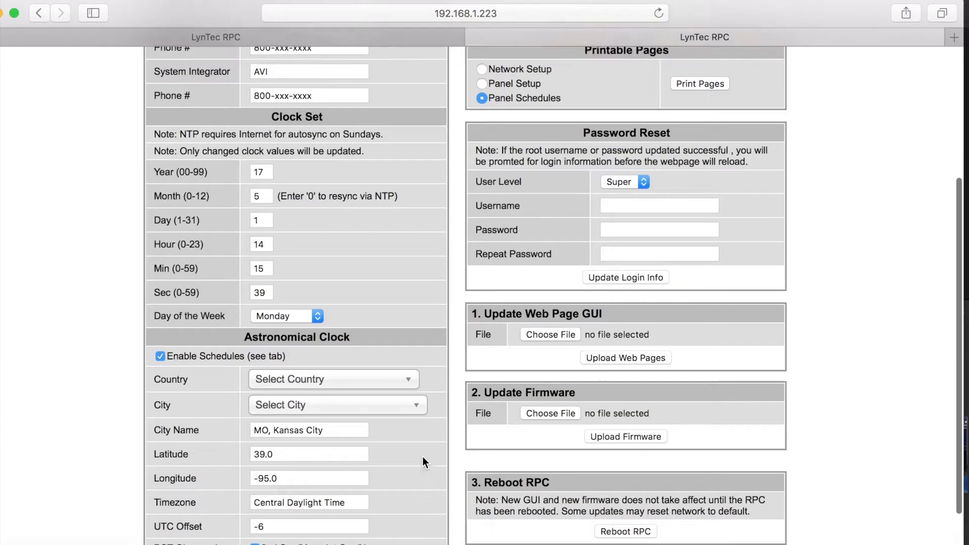
scroll(423, 457, down, 3)
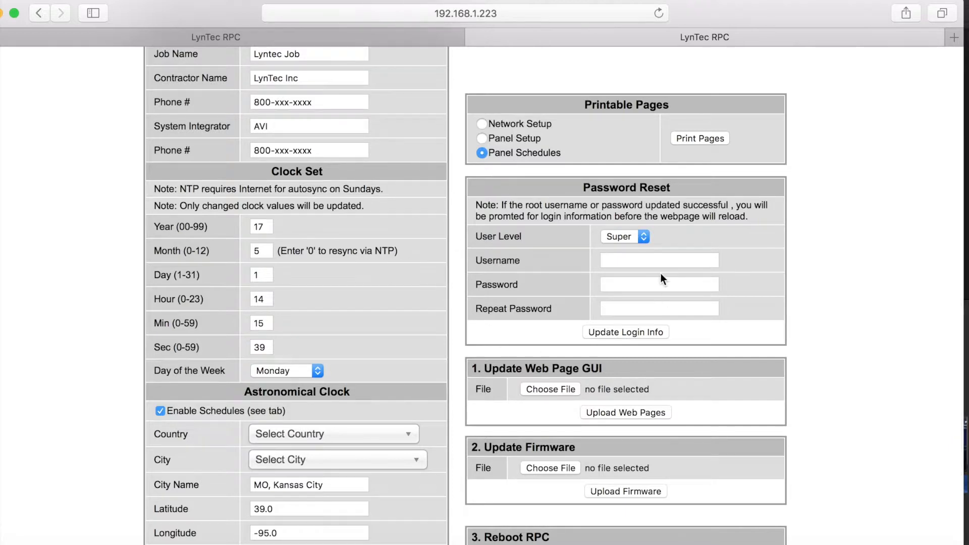
scroll(585, 338, down, 3)
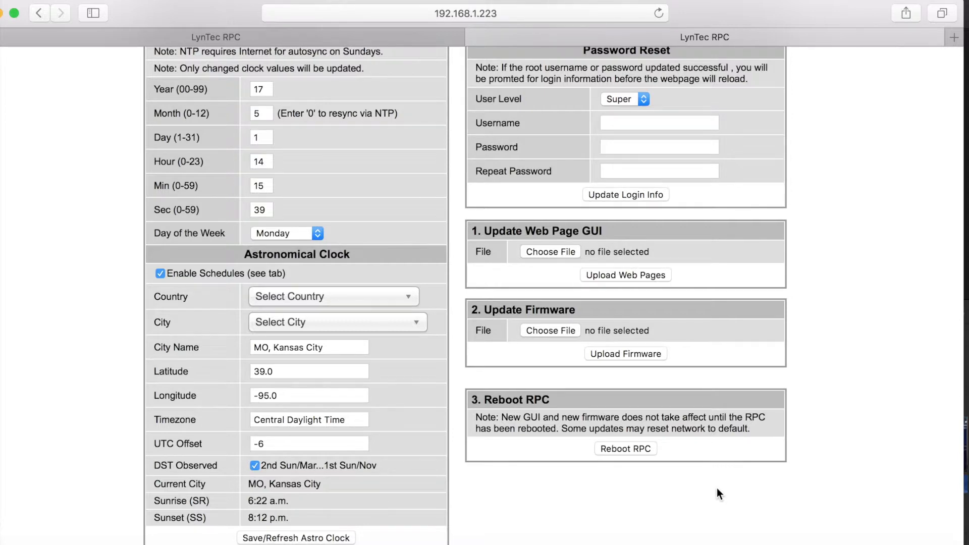
scroll(716, 488, up, 6)
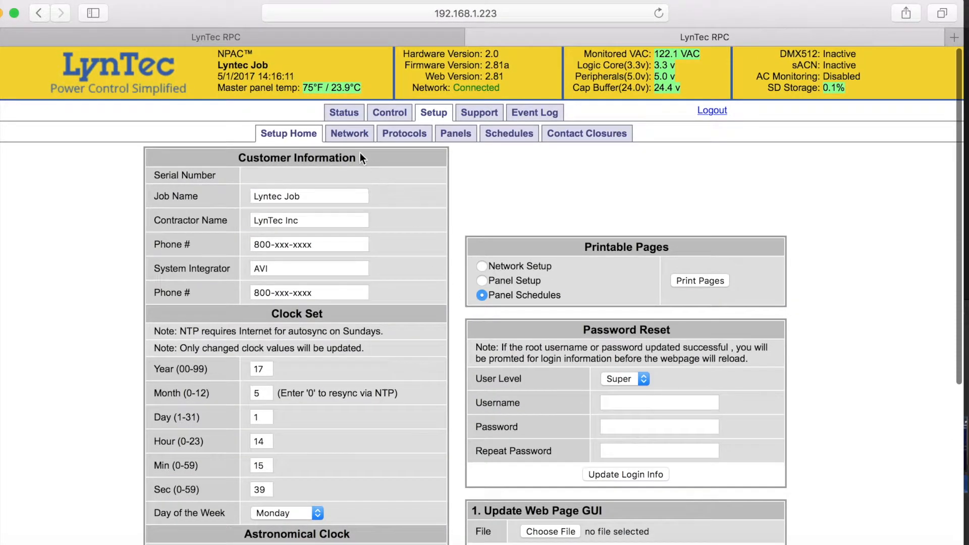
click(351, 135)
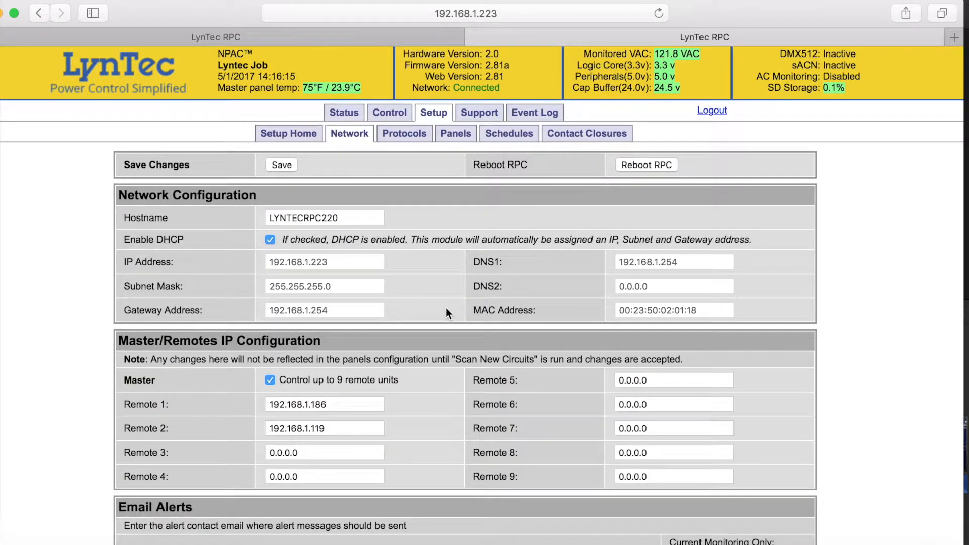
scroll(446, 313, down, 4)
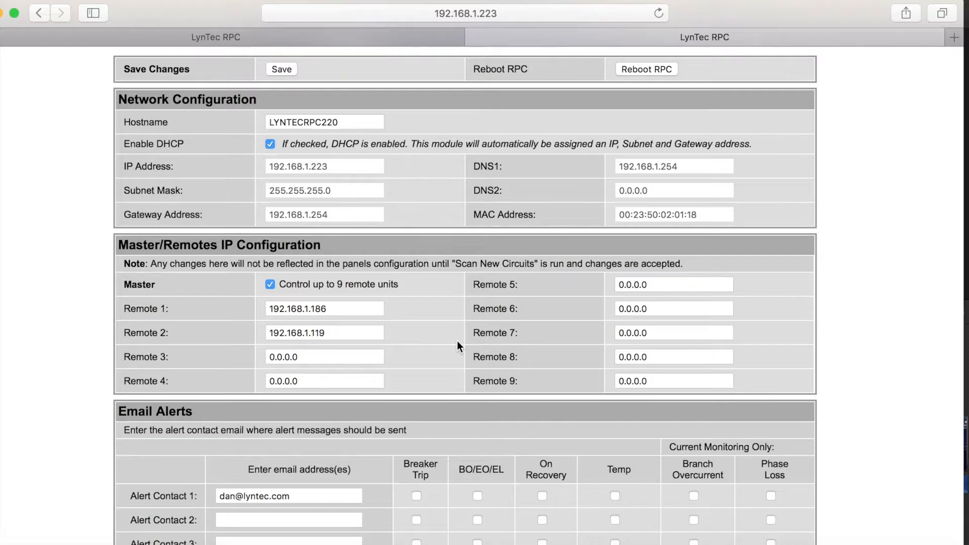
scroll(457, 341, down, 5)
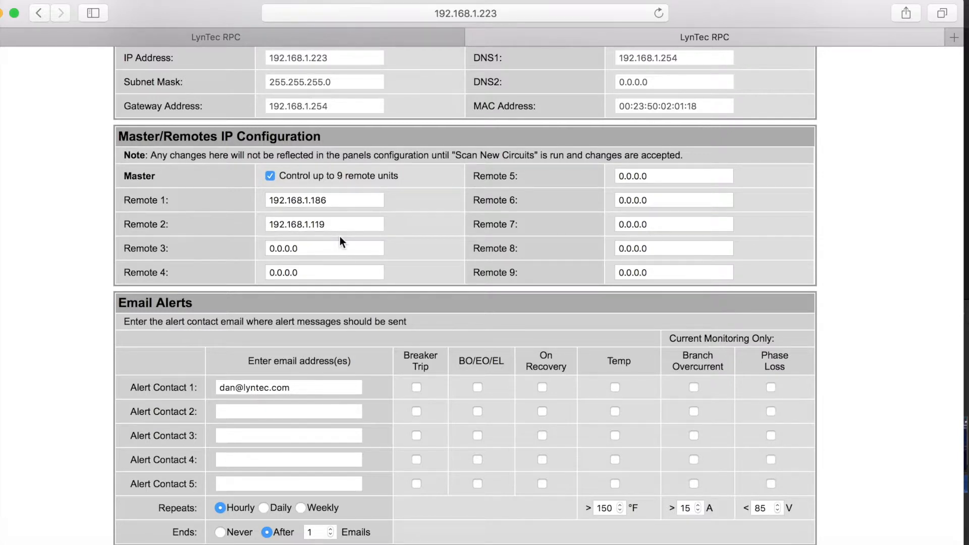
scroll(340, 236, down, 5)
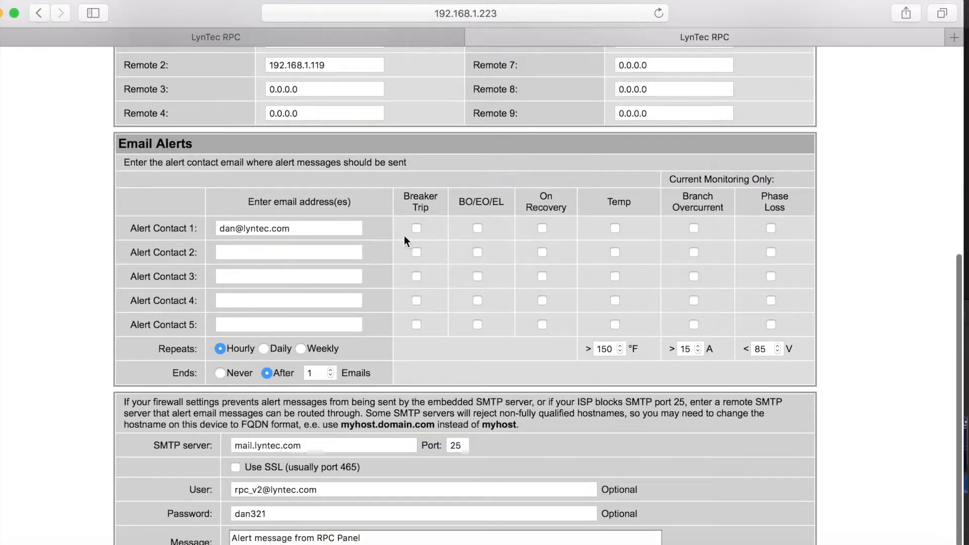
Turn on the BO/EO/EL, On Recovery and Temp email alerts for Alert Contact 1
click(477, 228)
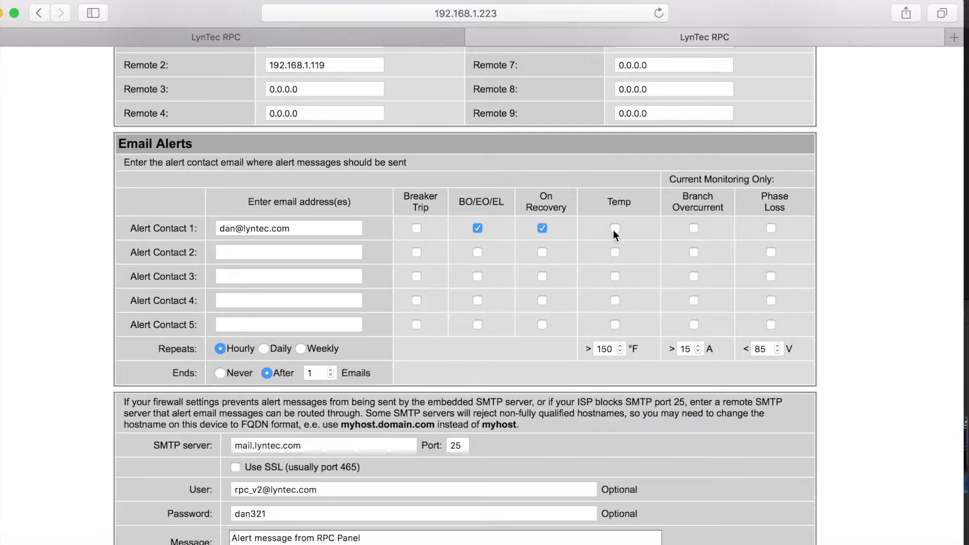
click(542, 228)
click(614, 228)
scroll(615, 231, down, 2)
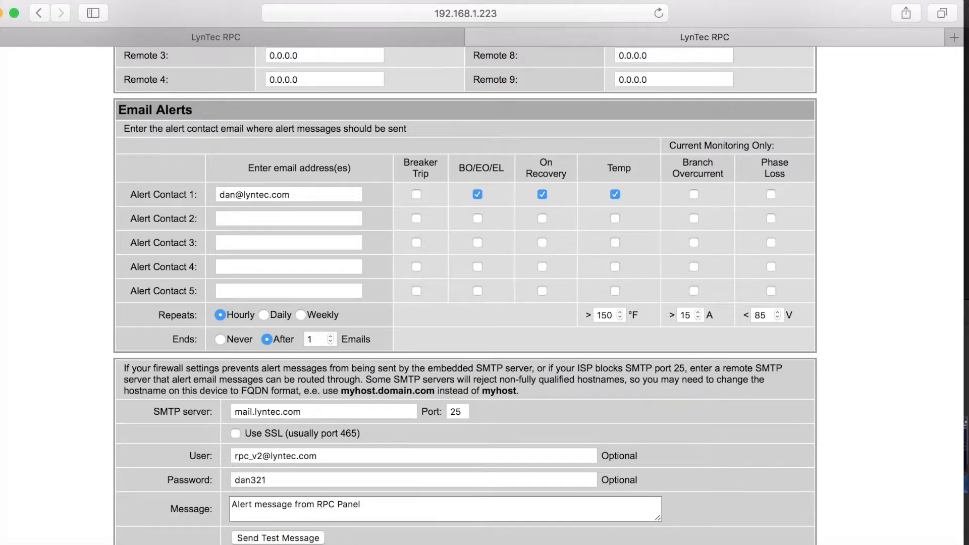
Leave the network setup without saving and examine the DMX512 and sACN protocol settings
scroll(680, 467, up, 10)
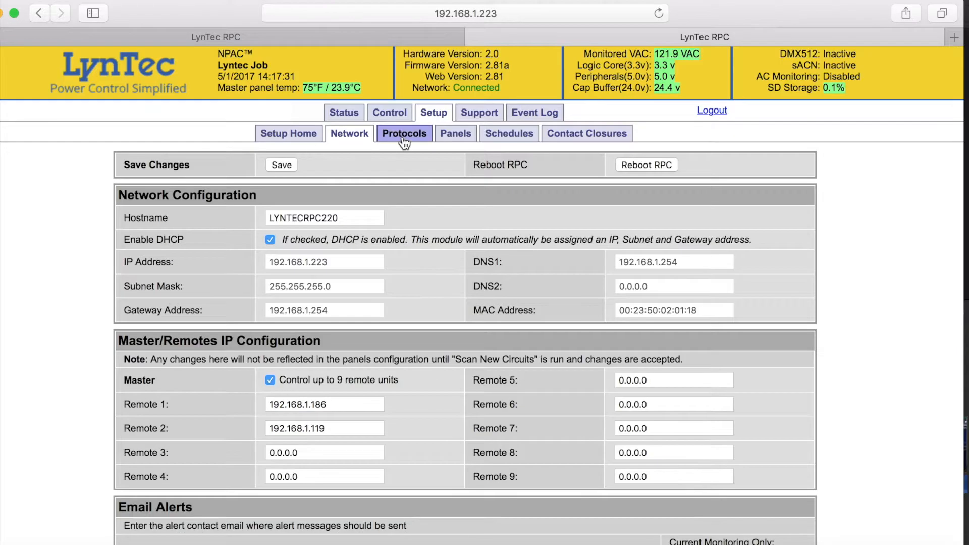
click(403, 134)
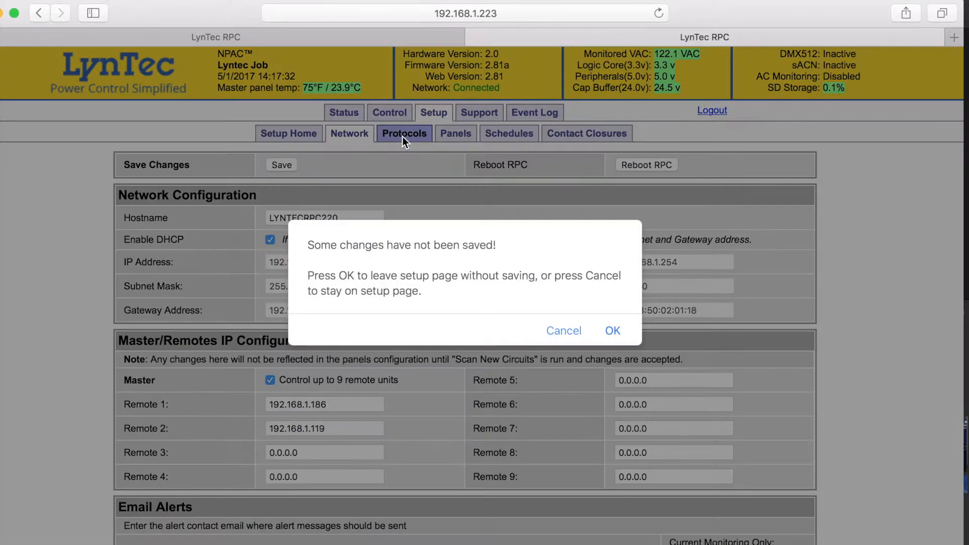
click(613, 331)
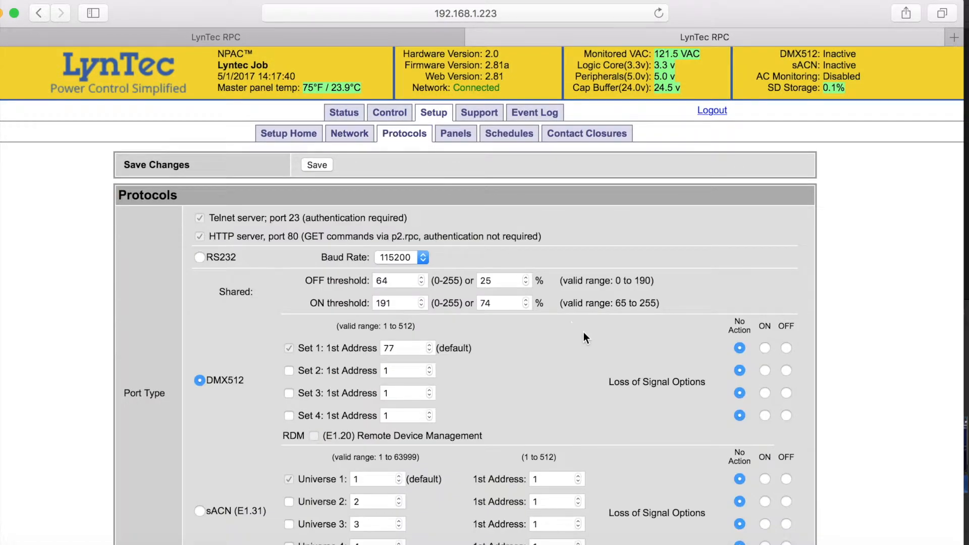
scroll(586, 334, down, 2)
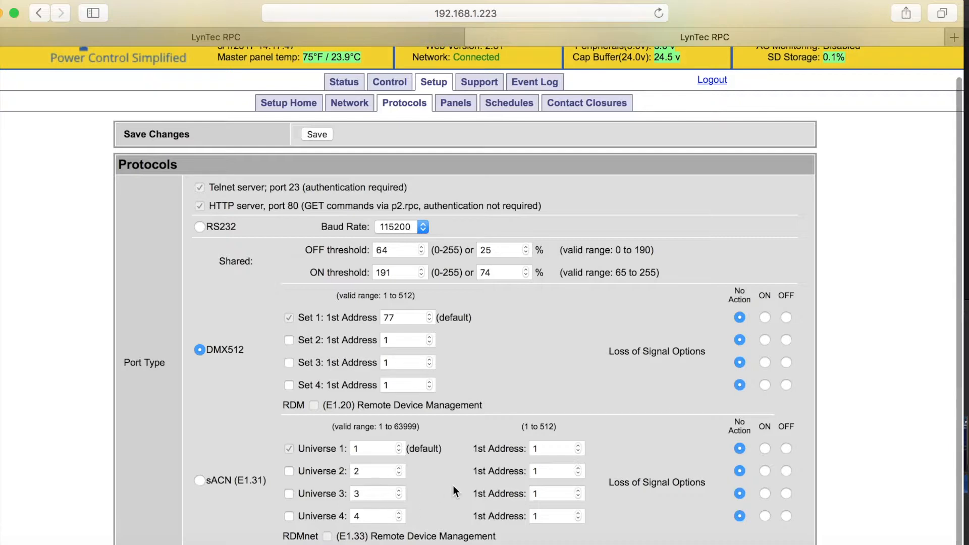
In the panel setup, set the control type of Zone 03 to Sequenced
click(456, 103)
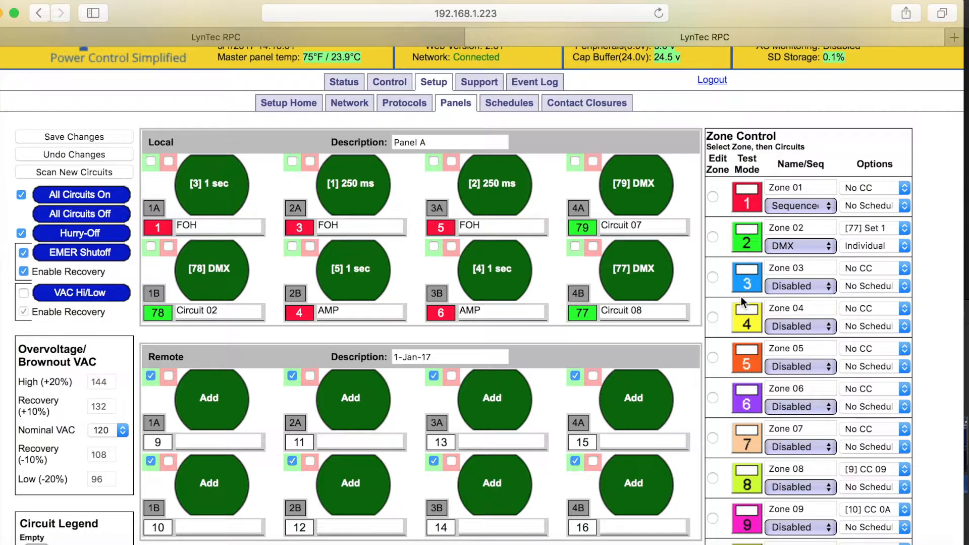
click(829, 286)
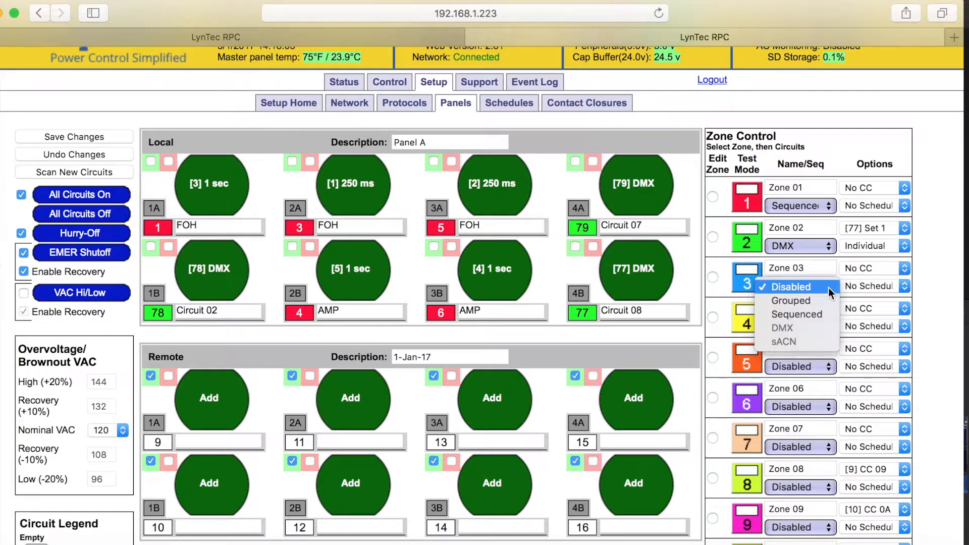
click(801, 313)
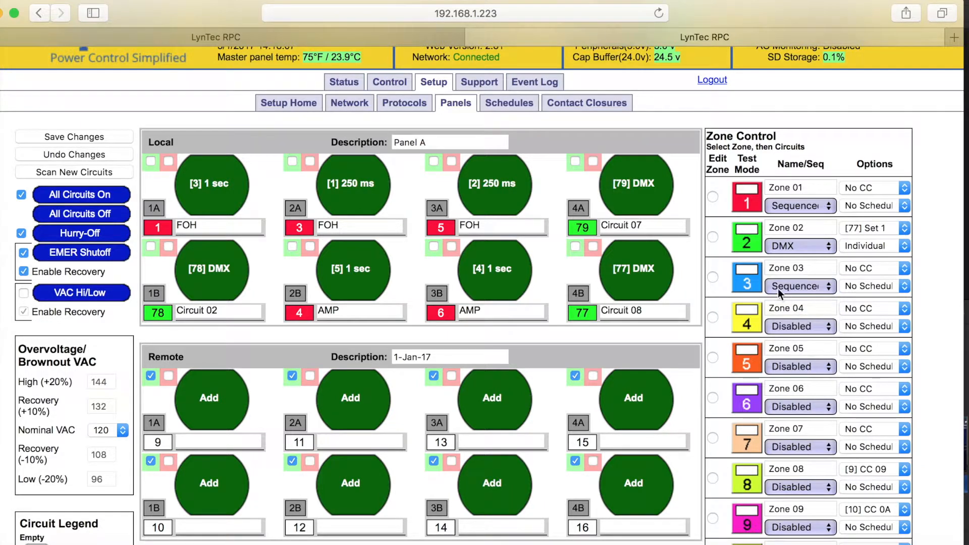
Add circuits 13 and 15 of the remote panel to the Zone 03 sequence
click(712, 277)
click(488, 411)
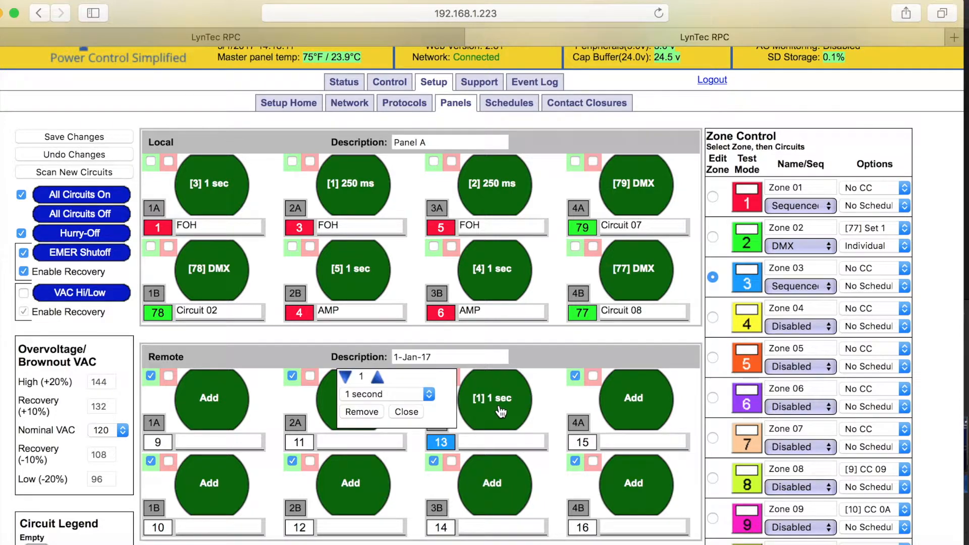
click(647, 408)
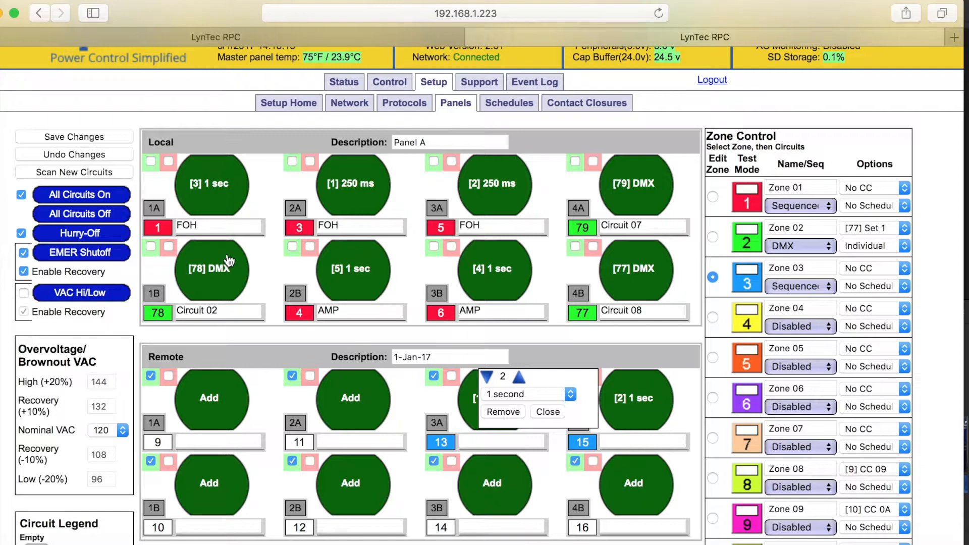
Reassign local FOH circuit 1 from Zone 01 to Zone 03 and save the panel changes
click(214, 195)
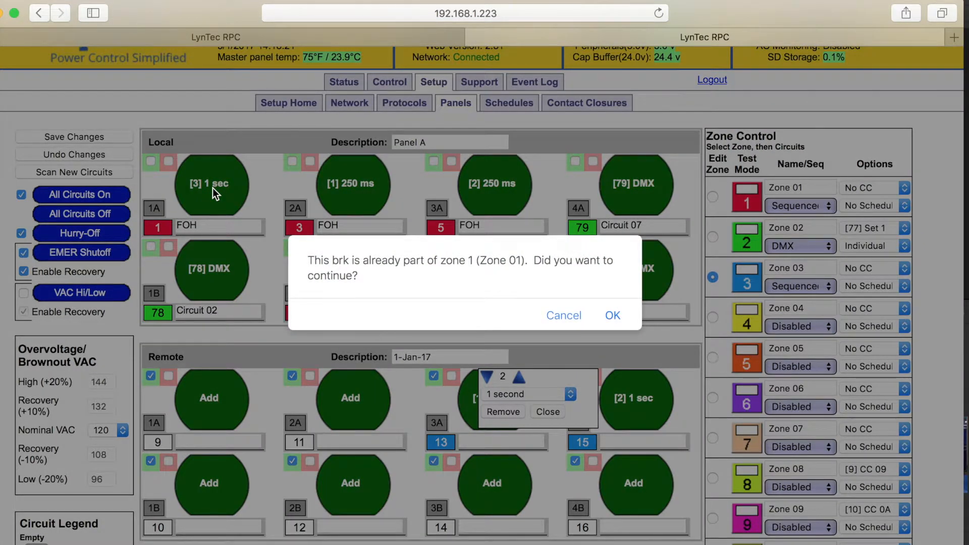
click(616, 318)
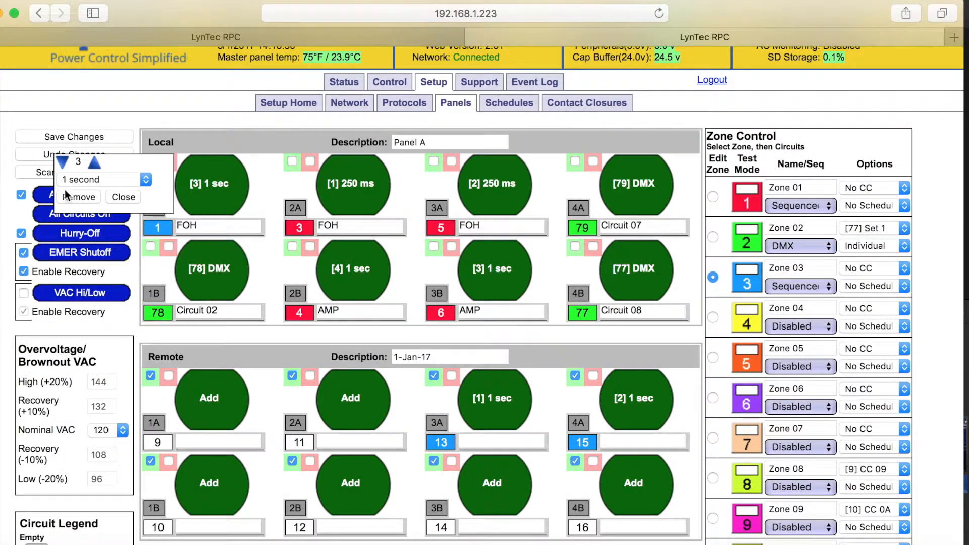
click(49, 138)
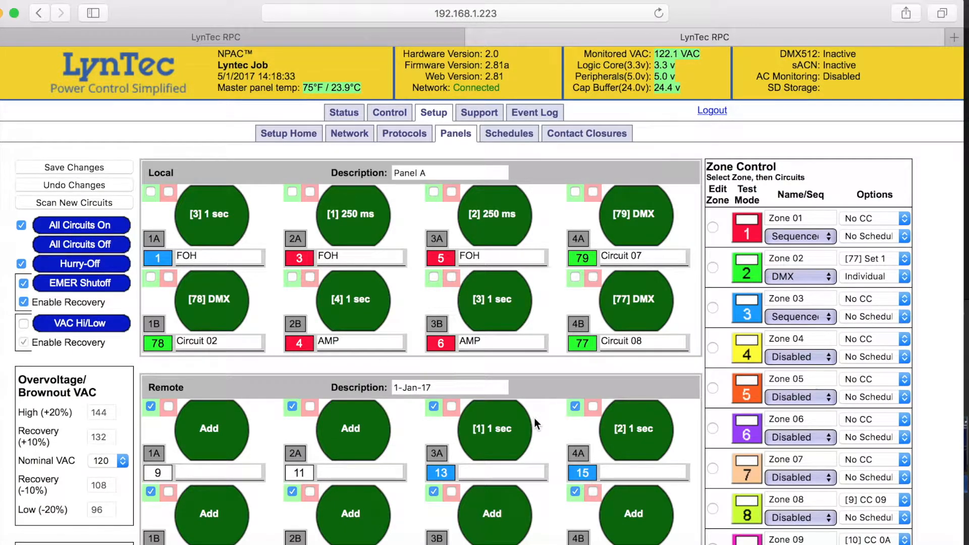
Enable Schedule 01 and disable its On events for every day from Sunday to Saturday
click(520, 139)
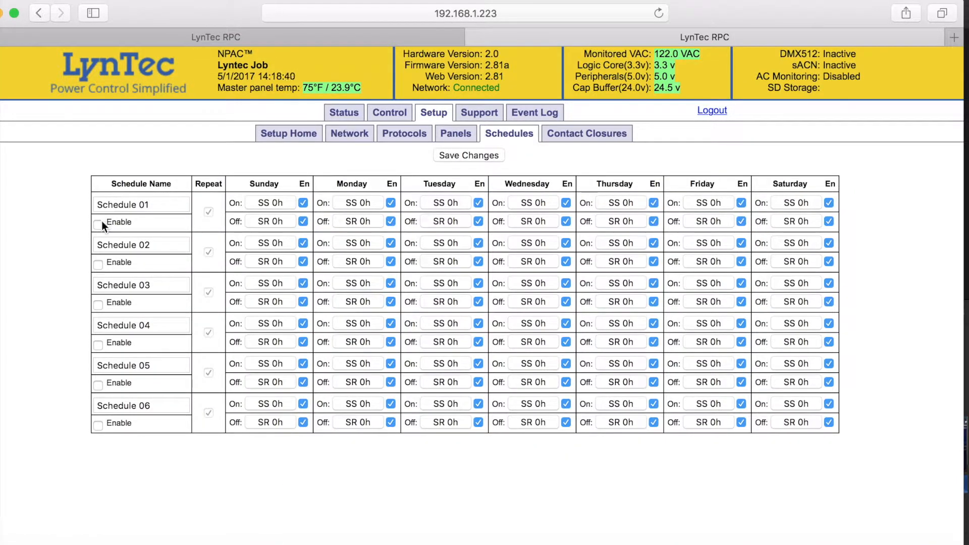
click(101, 224)
click(303, 202)
click(478, 202)
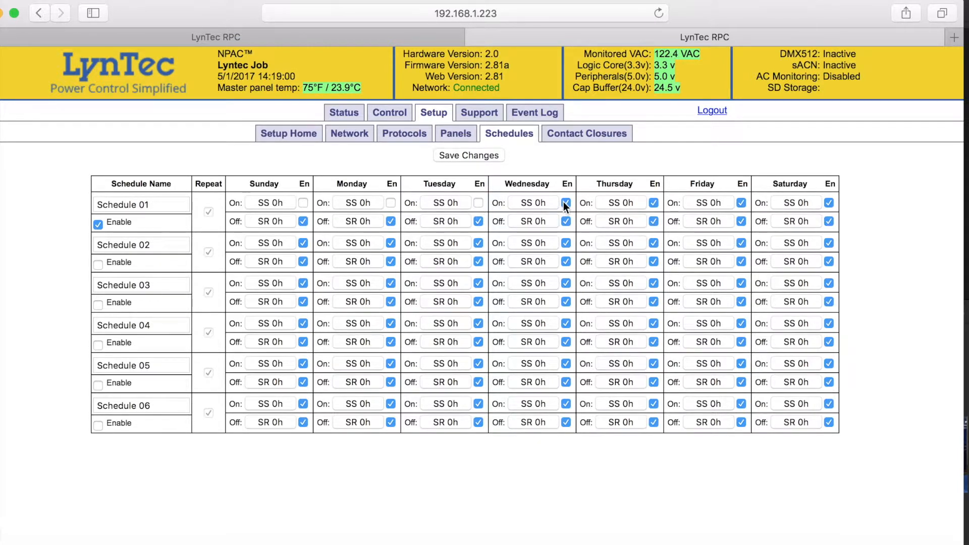
click(655, 203)
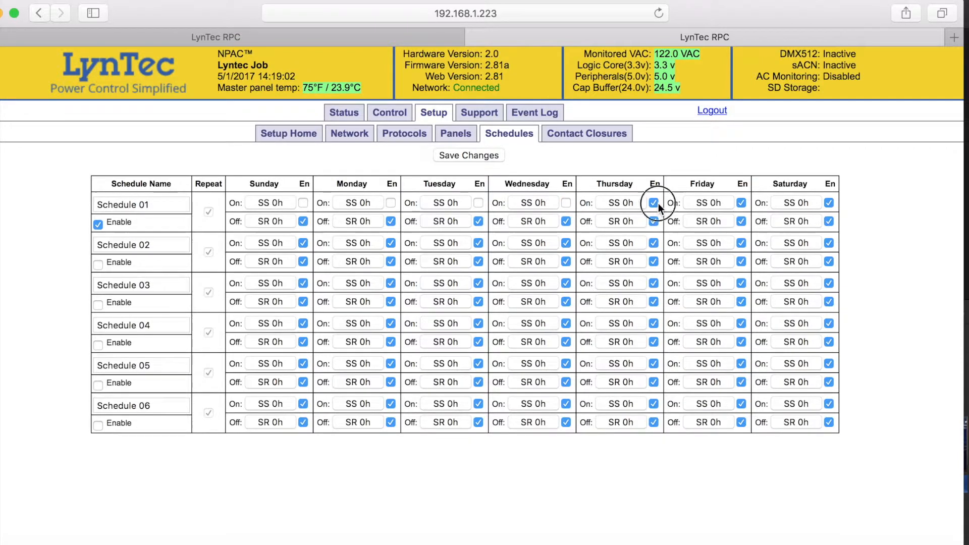
click(741, 202)
click(829, 202)
Set the Sunday Off event of Schedule 01 to a fixed time in the 9 pm hour and save the schedule changes
click(278, 221)
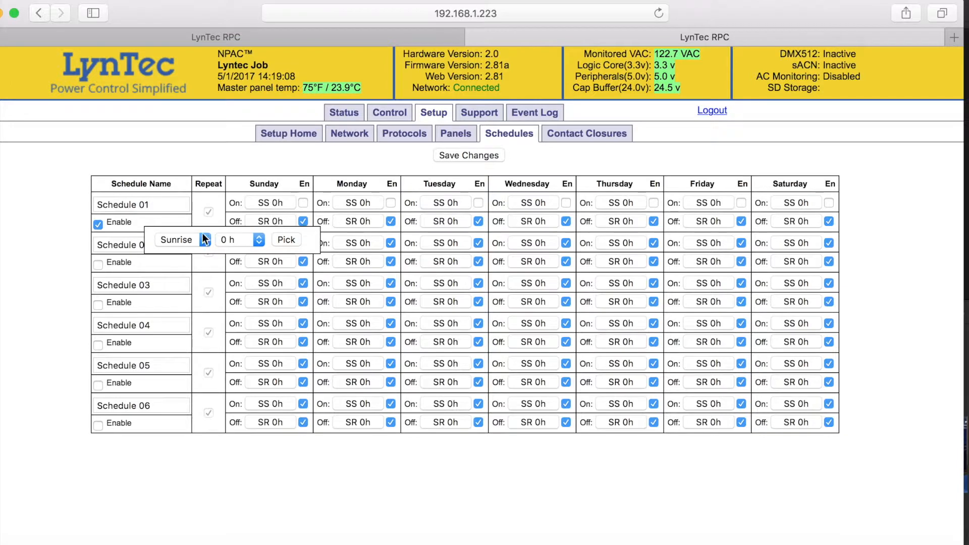
click(204, 240)
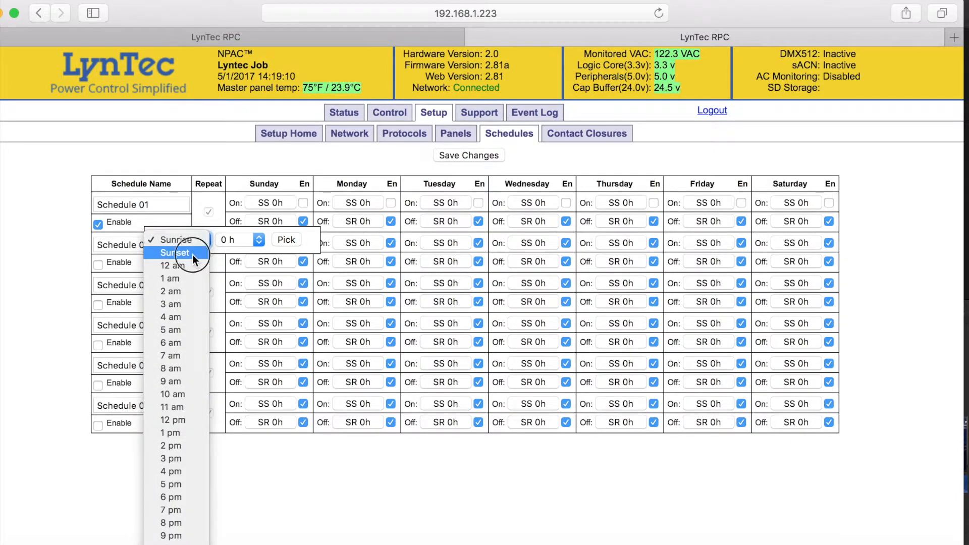
click(192, 255)
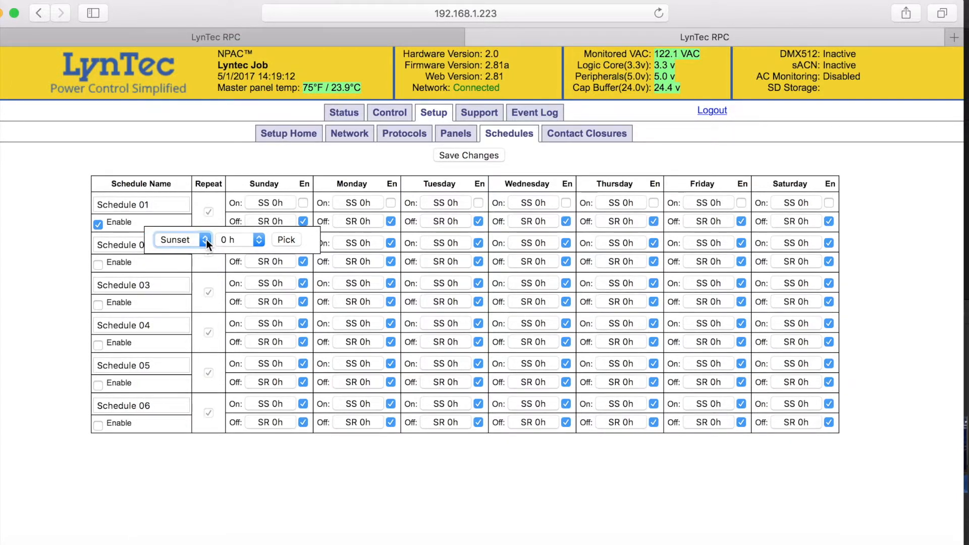
click(206, 239)
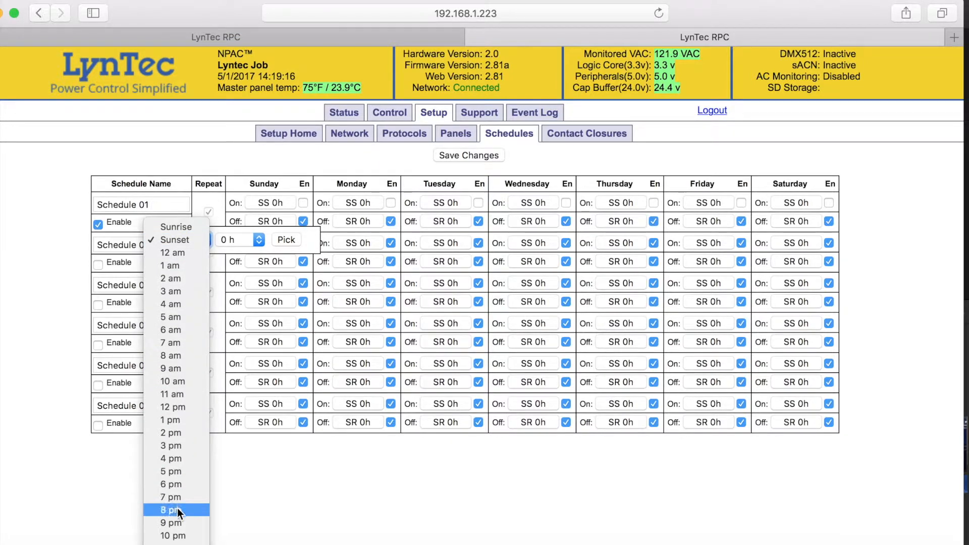
click(177, 521)
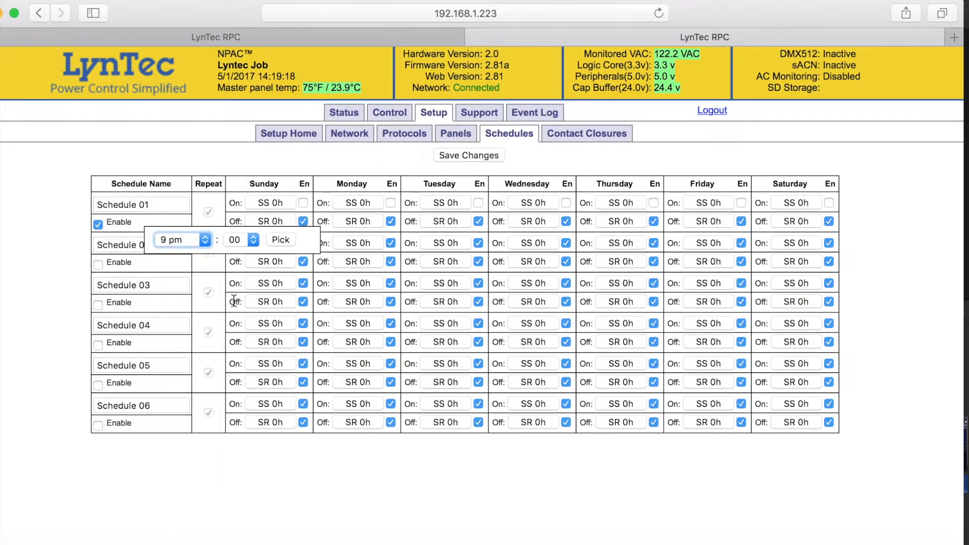
click(254, 240)
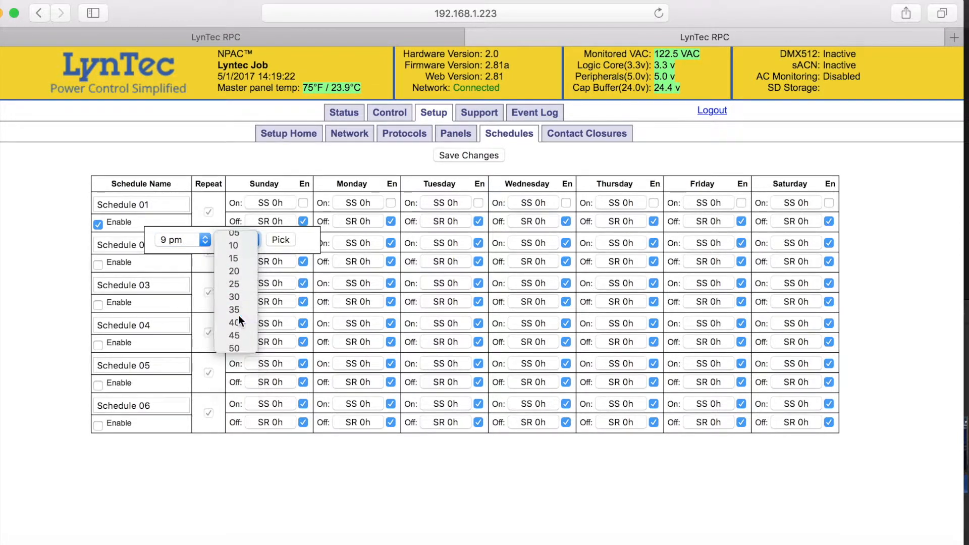
click(238, 316)
click(282, 236)
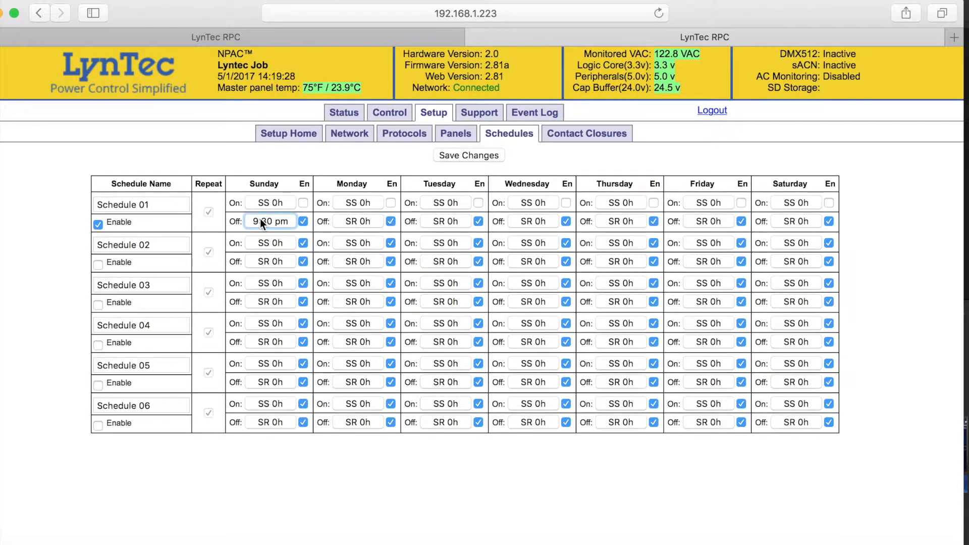
click(463, 156)
In the panel setup, assign Schedule 01 to Zone 01 and save the panel changes
click(457, 136)
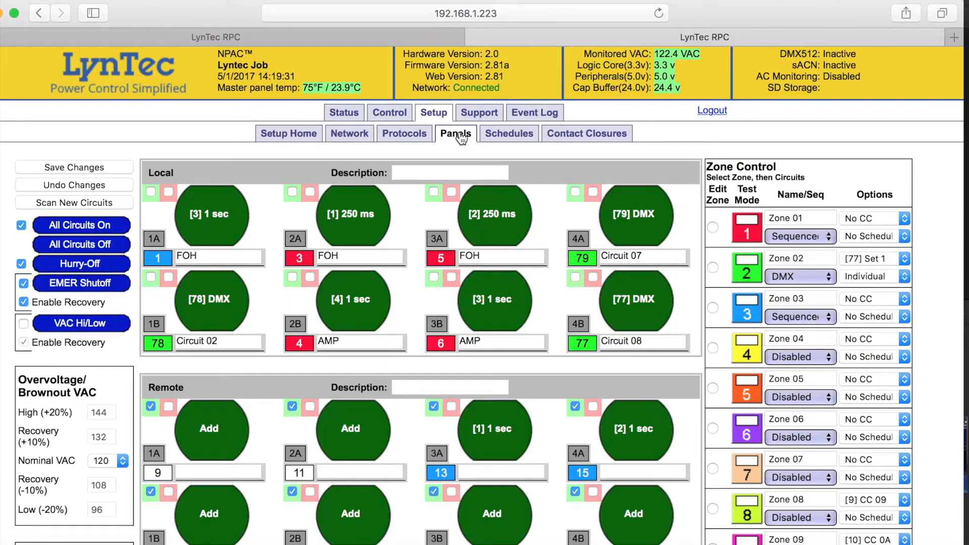
click(905, 235)
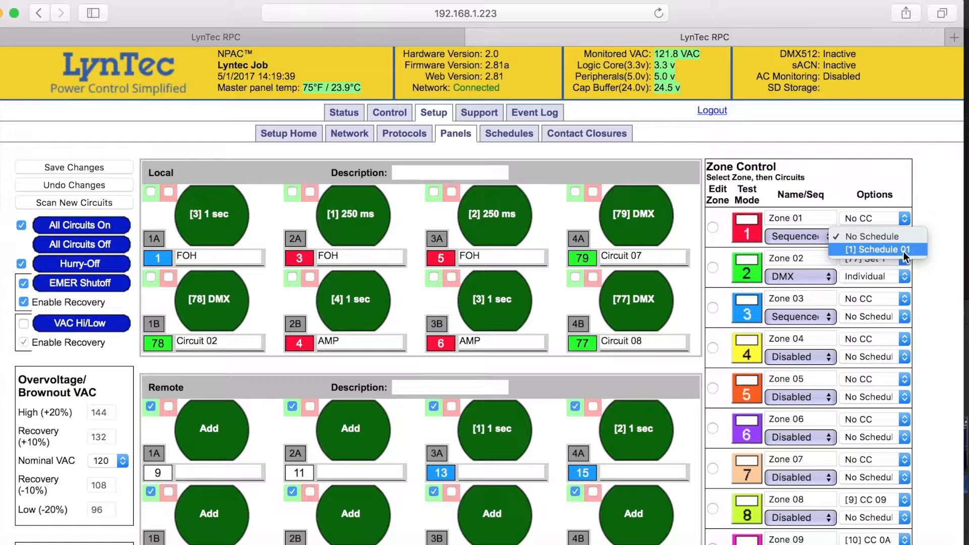
click(903, 251)
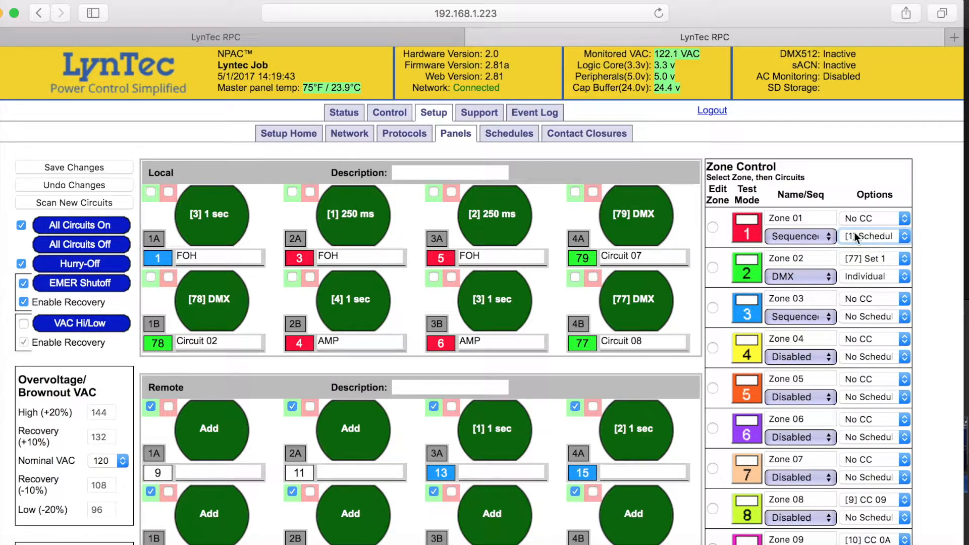
click(65, 167)
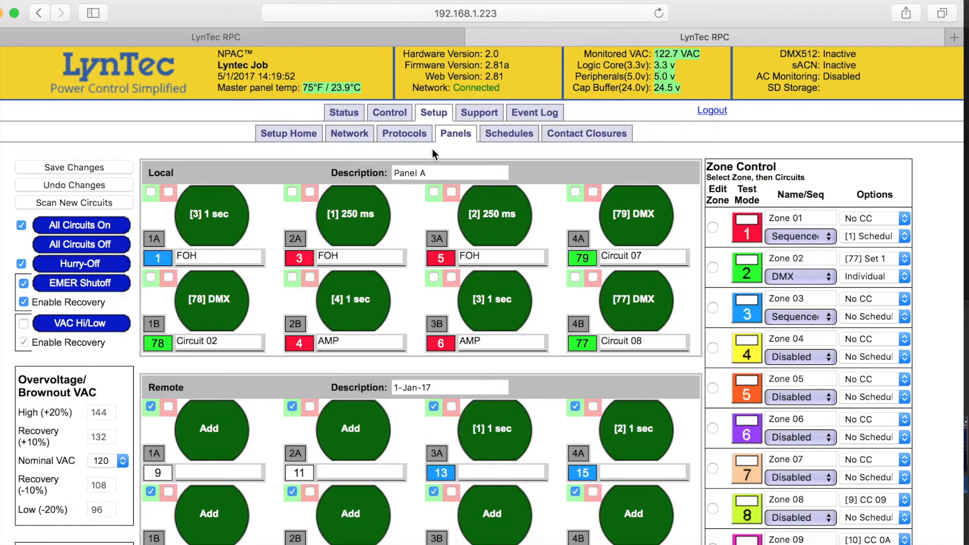
In the contact closure setup, set the action of CC 02 to Momentary Toggle
click(589, 135)
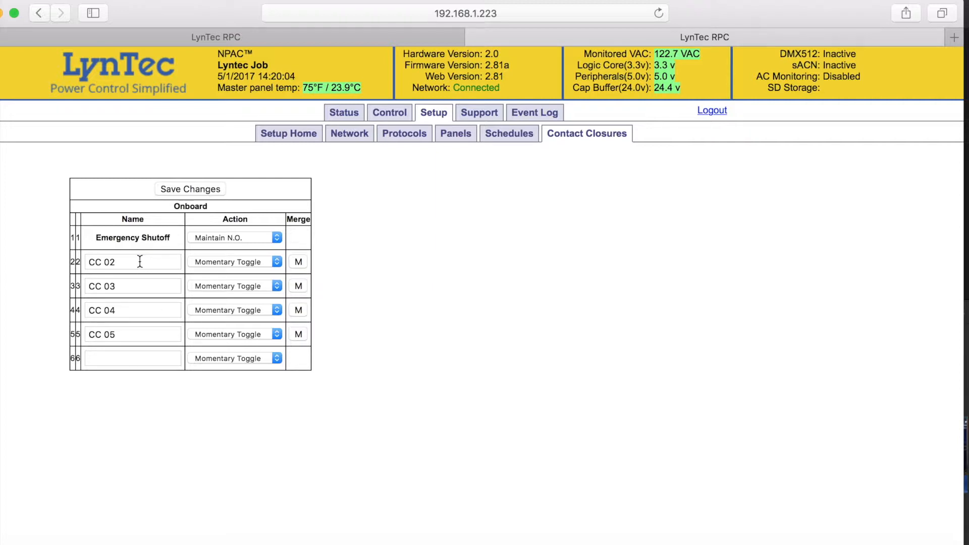
click(274, 263)
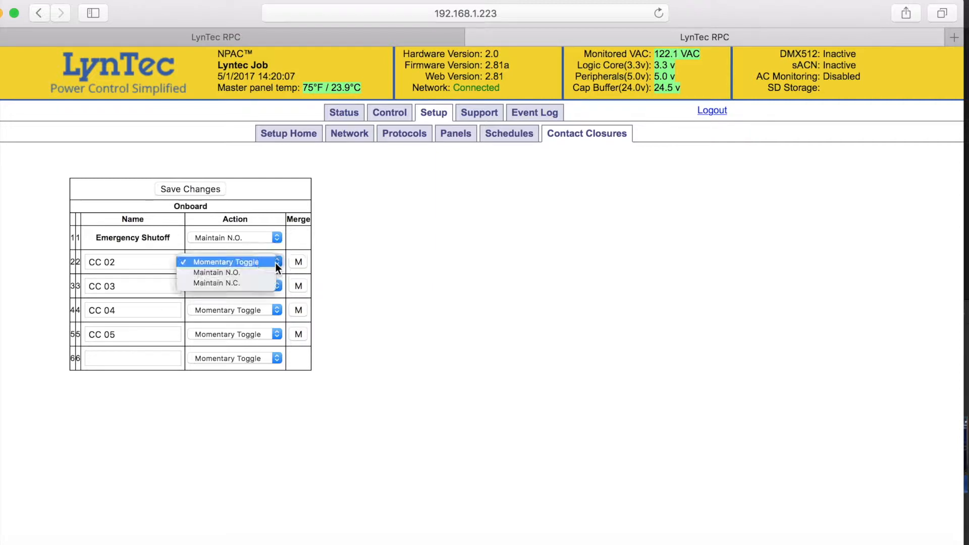
click(244, 262)
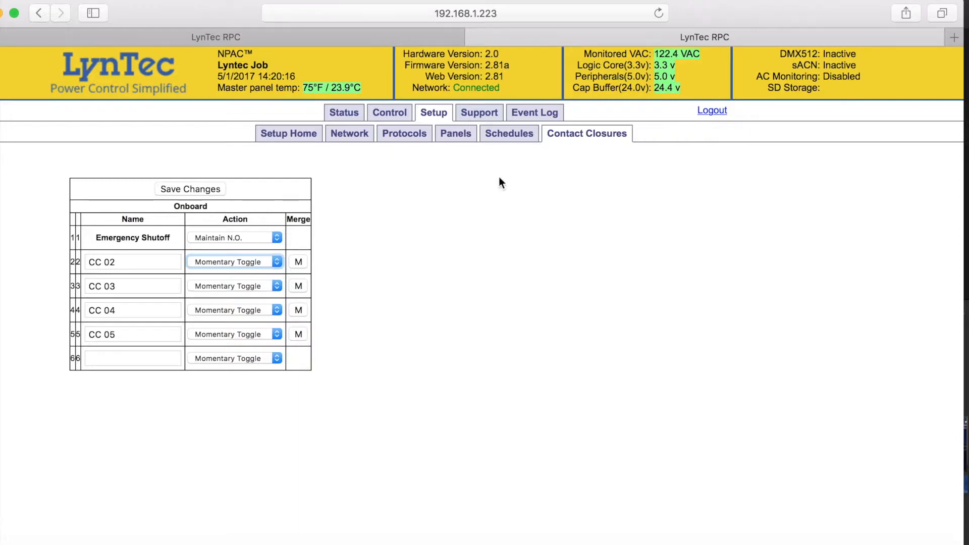
In the panel setup, assign contact closure CC 02 to Zone 01
click(456, 134)
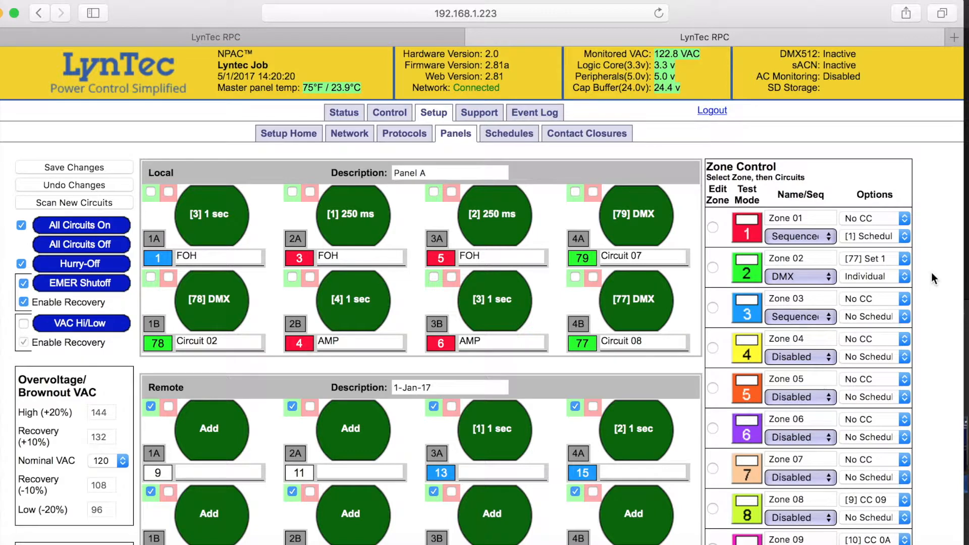
click(902, 218)
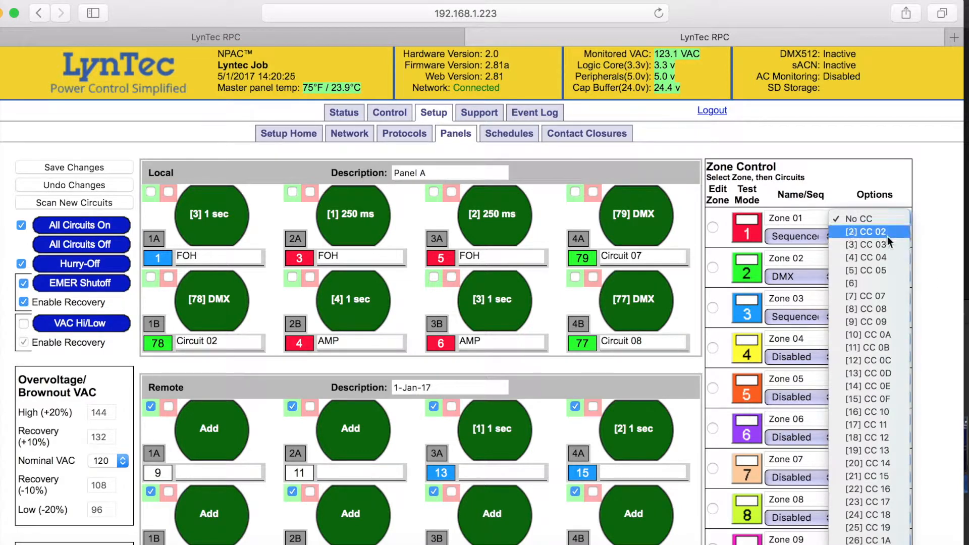
click(887, 235)
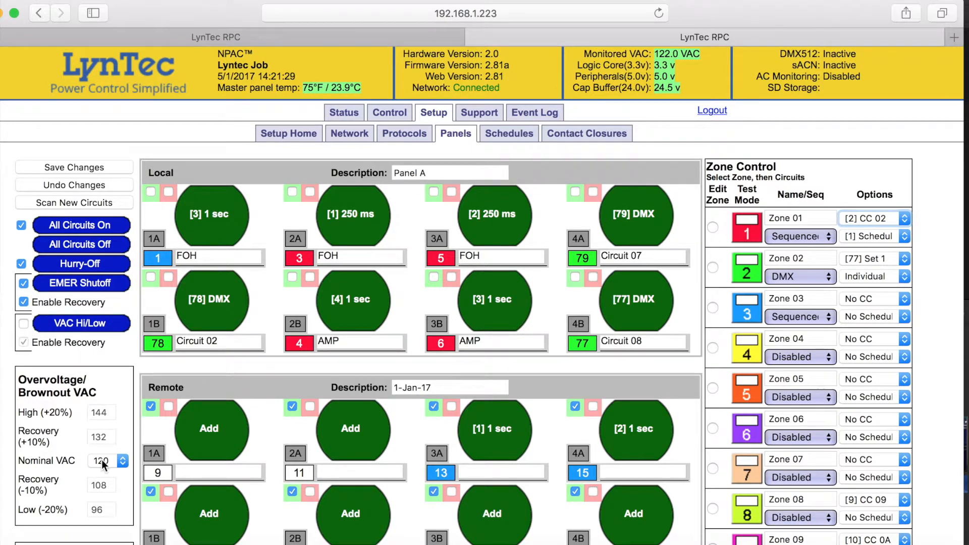
Set the nominal VAC for overvoltage and brownout protection to 120
click(124, 461)
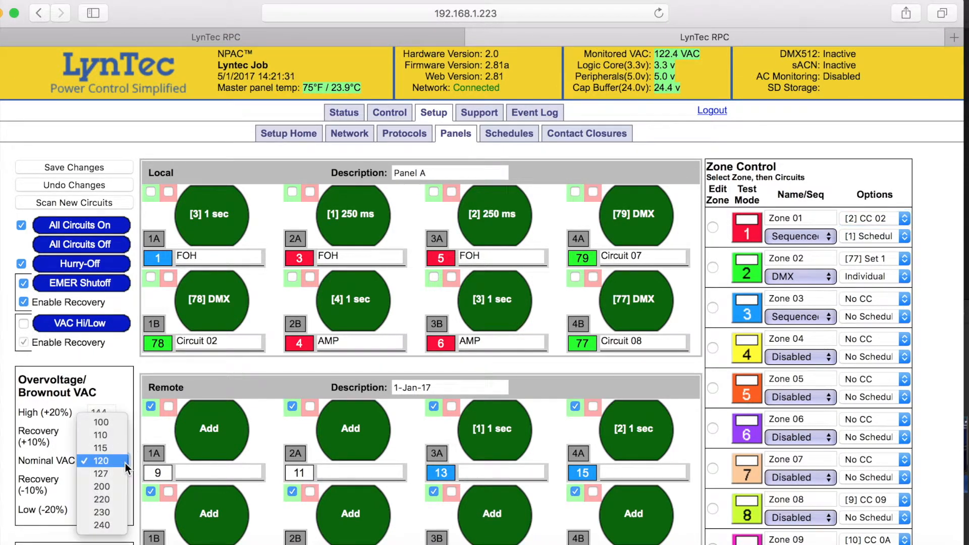
click(125, 462)
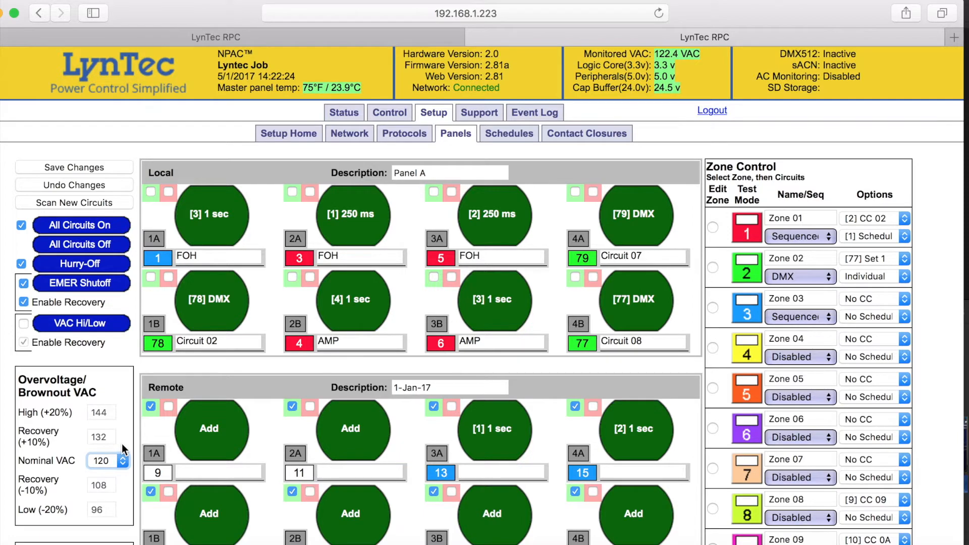
Enable the voltage (V) option for the three FOH circuits 1, 3 and 5 of the local panel
scroll(123, 448, down, 5)
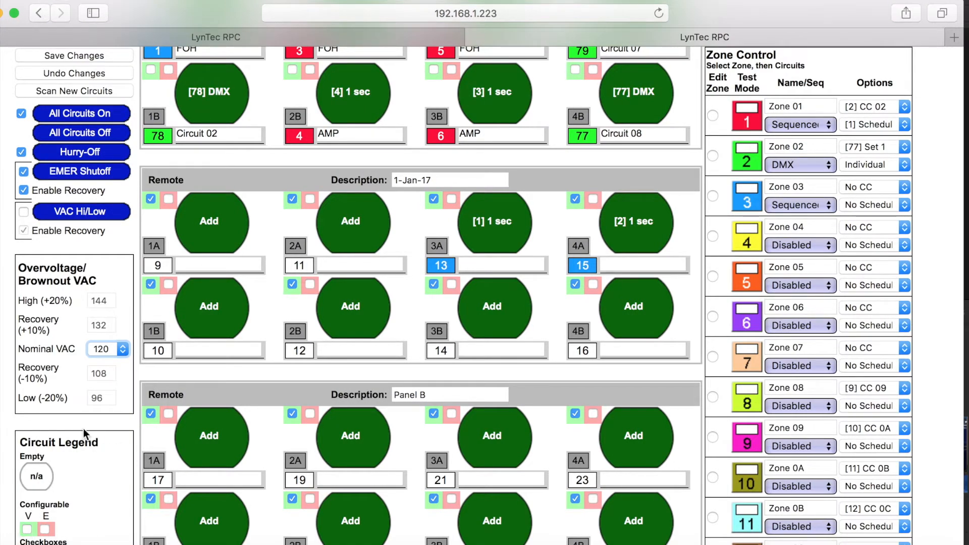
scroll(83, 428, up, 5)
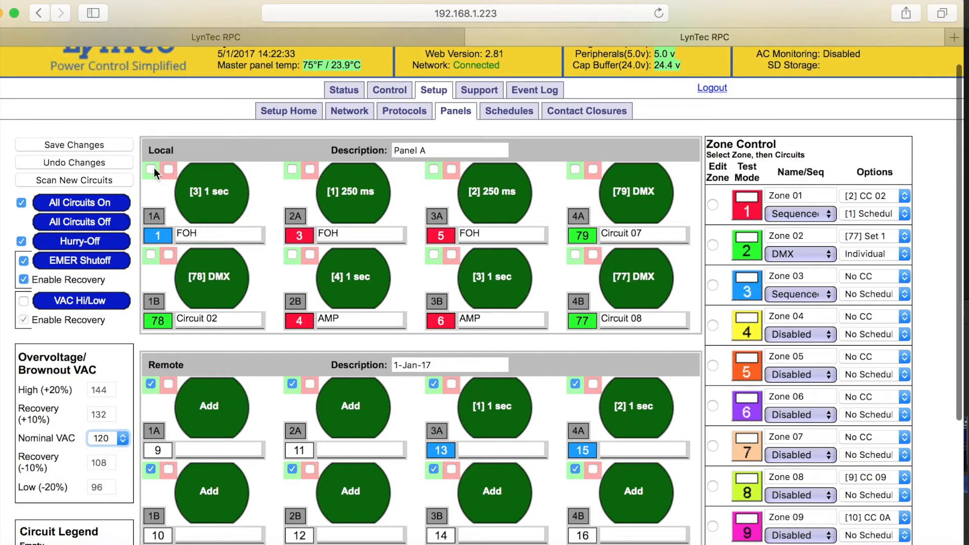
click(153, 169)
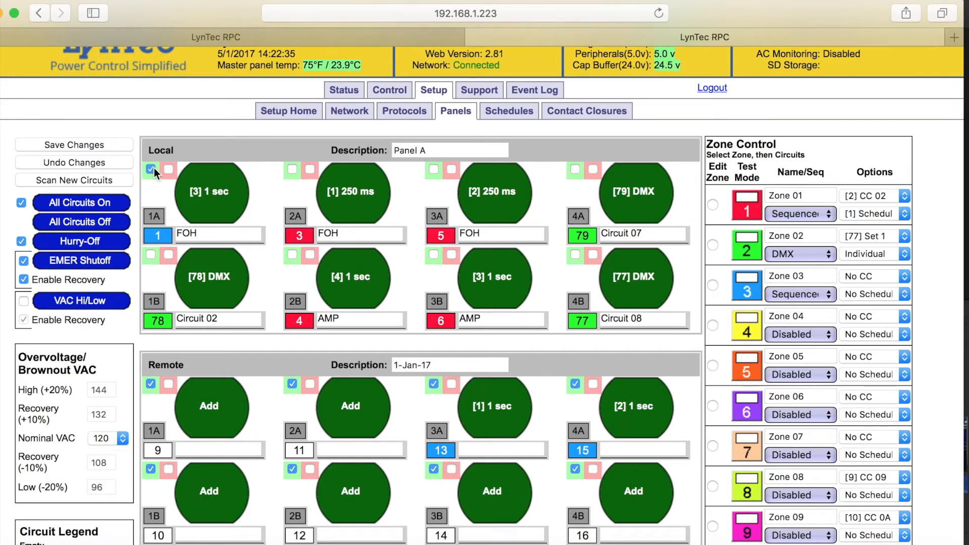
click(293, 168)
click(433, 169)
scroll(412, 218, down, 1)
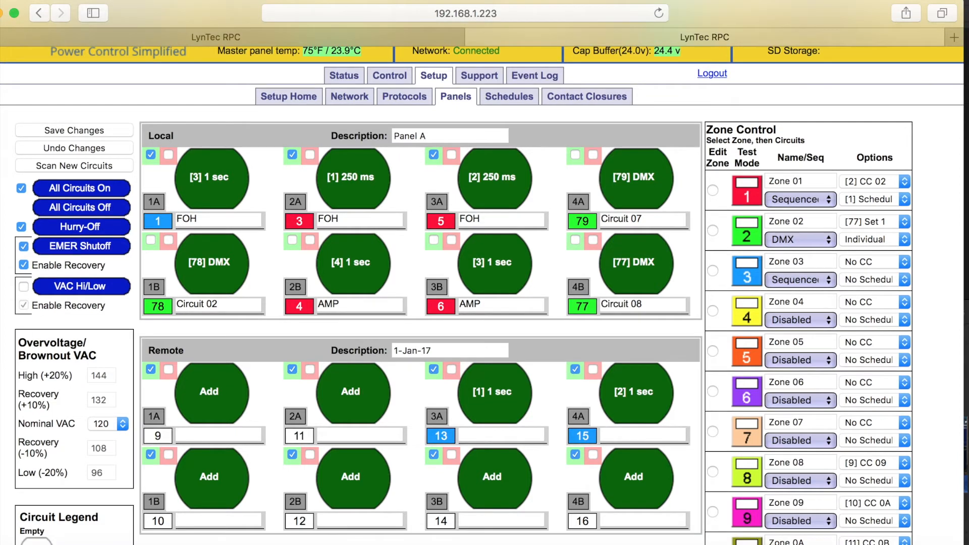